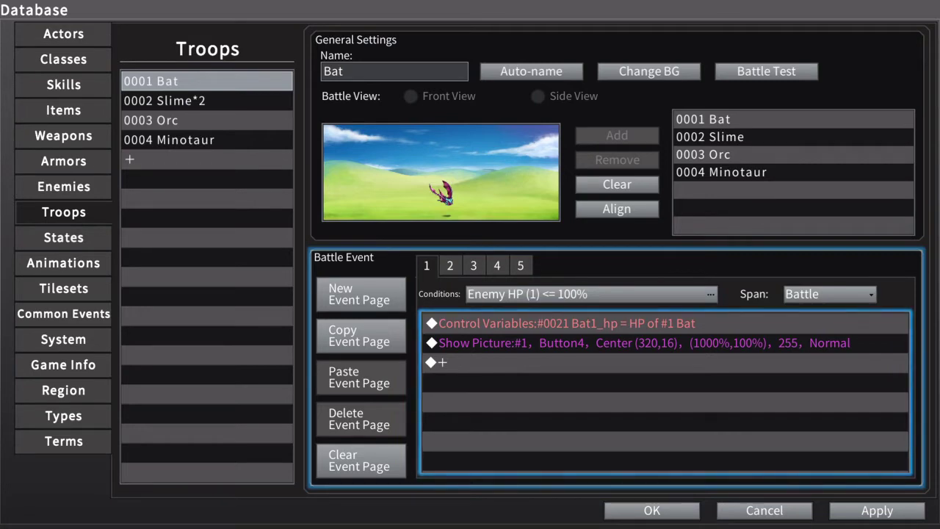
- Show the Bat troop's battle event page 2, triggered at Enemy HP (1) <= 75%
click(450, 265)
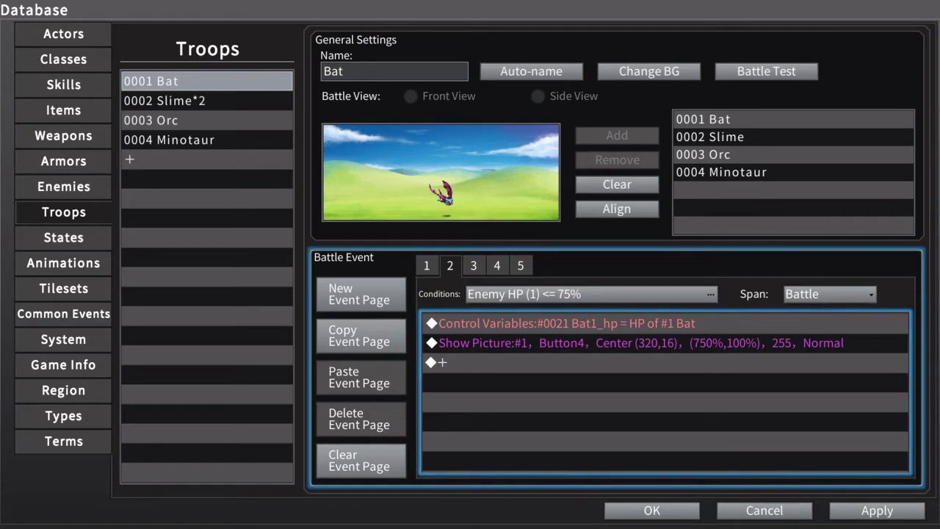
- Review battle event pages 3, 4 and 5, ending on the 0% page that erases picture #1
click(474, 265)
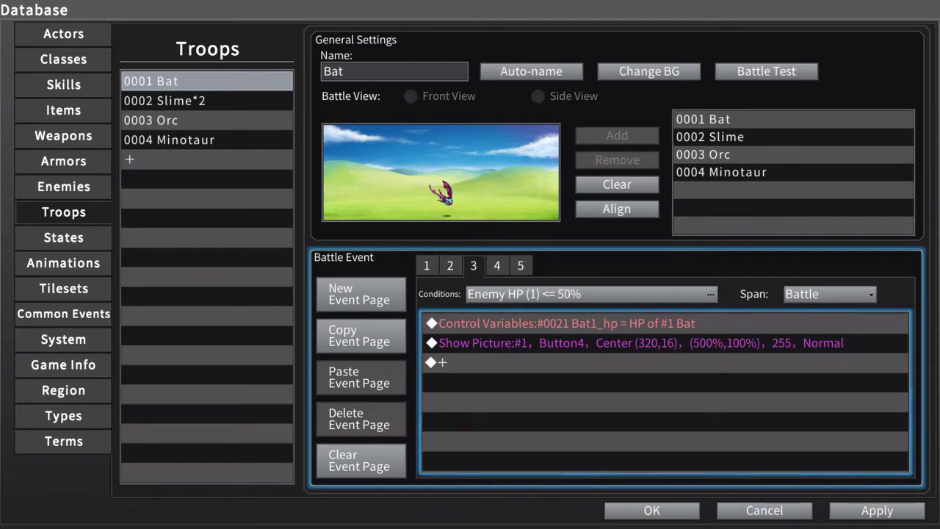
click(498, 265)
click(520, 265)
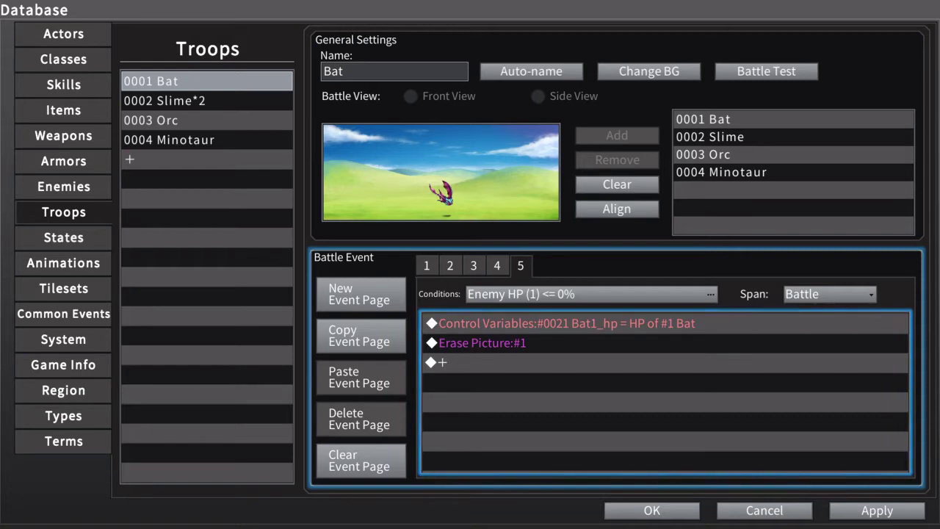
key(Escape)
- Launch a battle test against the Bat troop from the troop settings
key(Tab)
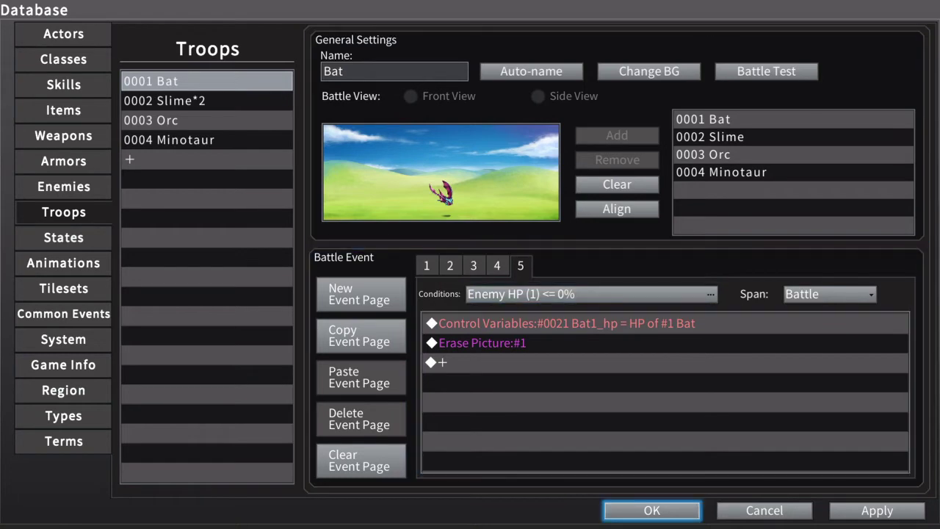
key(Tab)
key(Tab)
key(Tab)
key(Tab)
key(Tab)
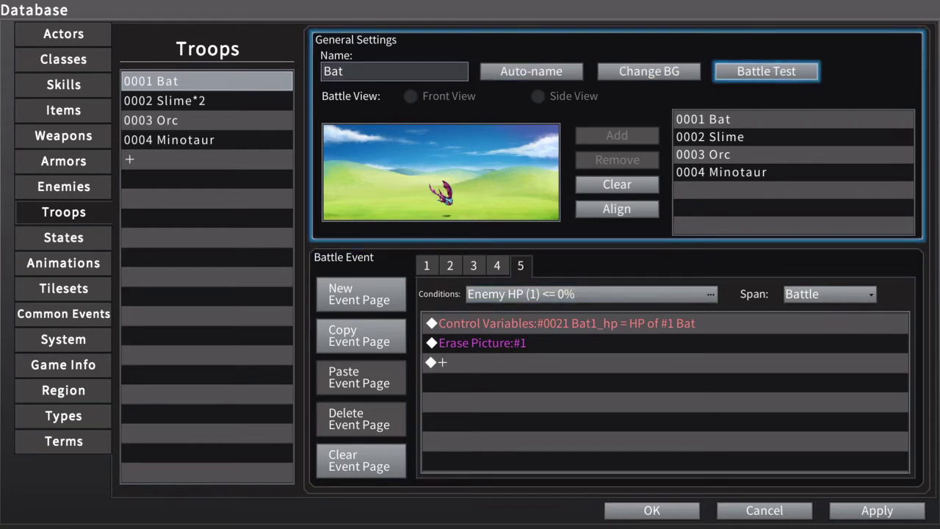
key(Return)
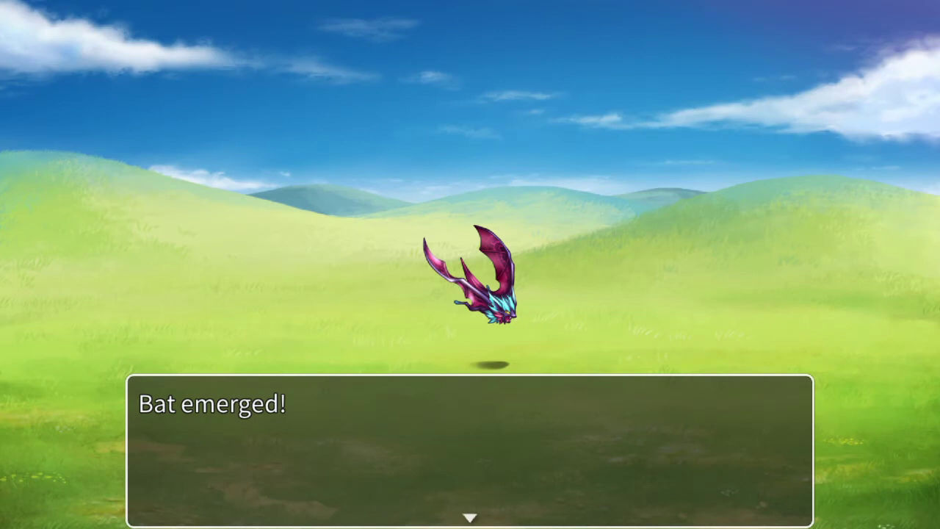
- Dismiss the Bat emerged message and enter Attack on the Bat for Harold, Therese and Marsha
key(Return)
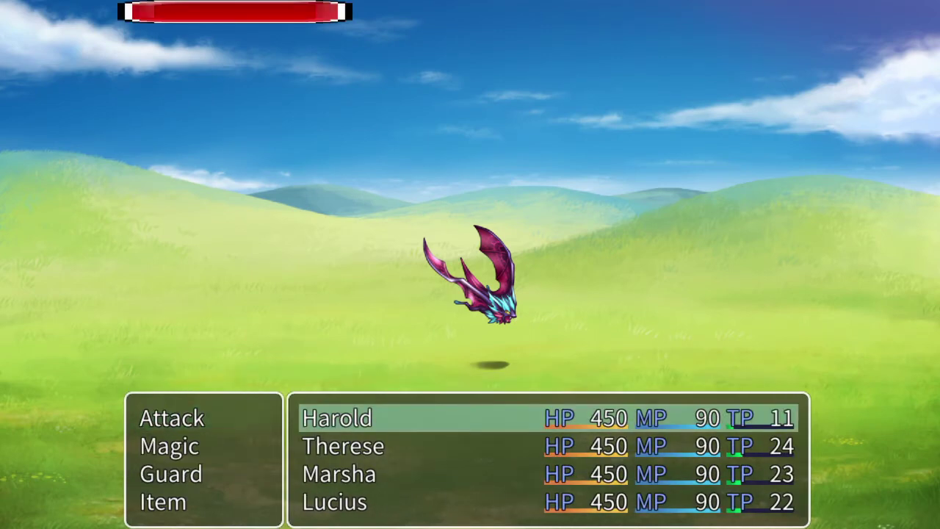
key(Return)
key(Return)
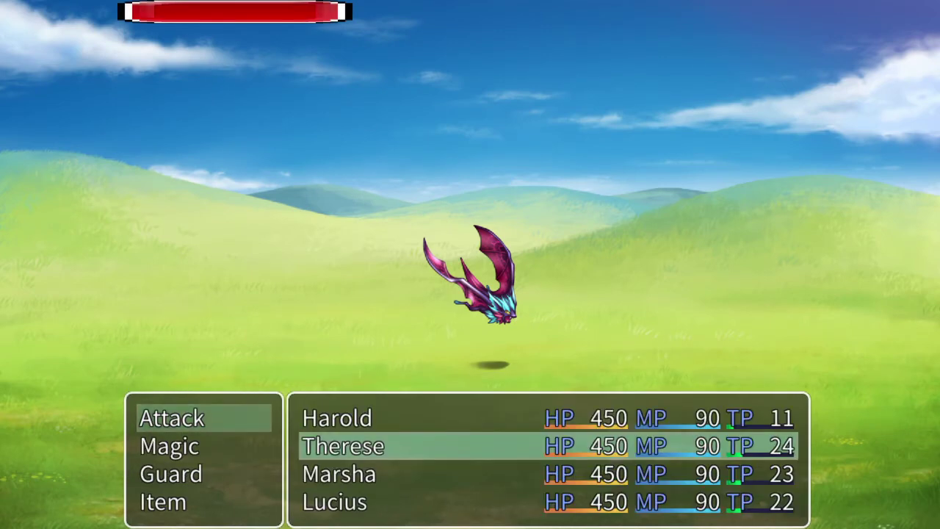
key(Return)
key(Return)
key(Return)
key(Return)
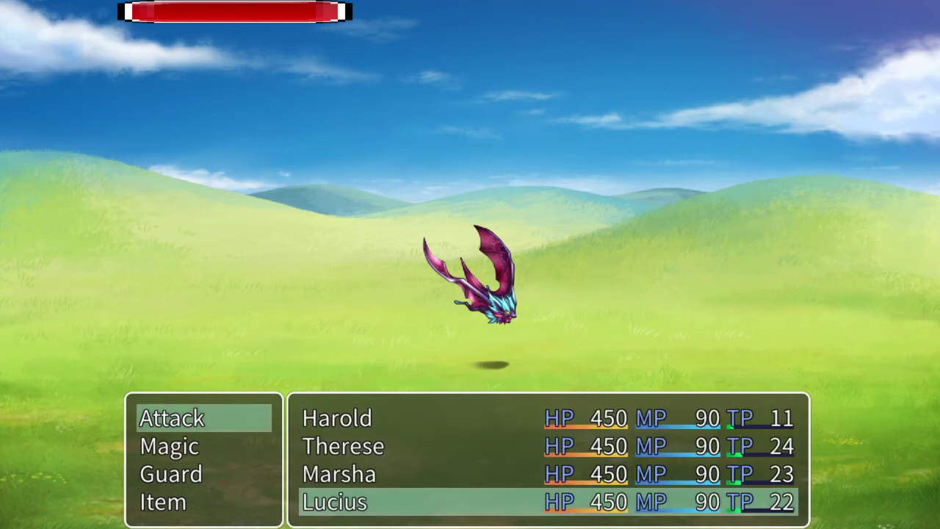
key(Return)
key(Return)
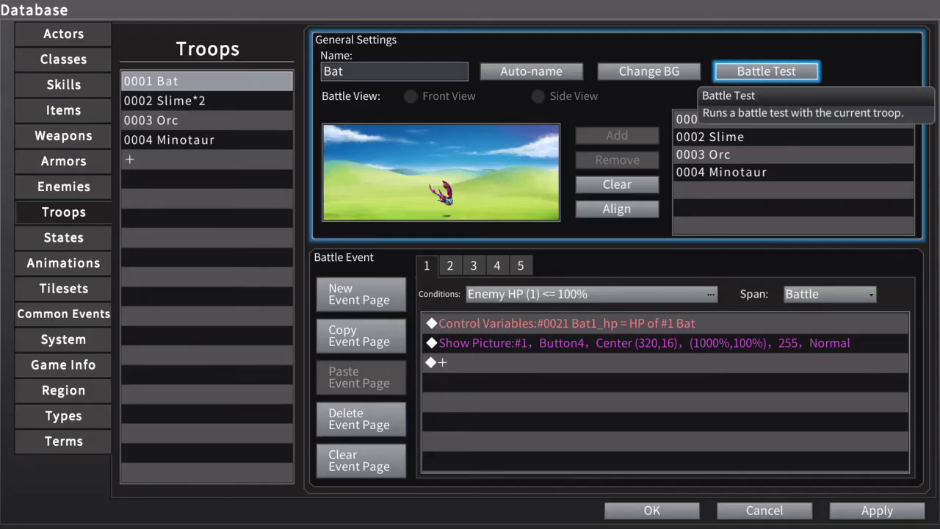
- In the battle test party setup, set the second actor slot to None
key(Return)
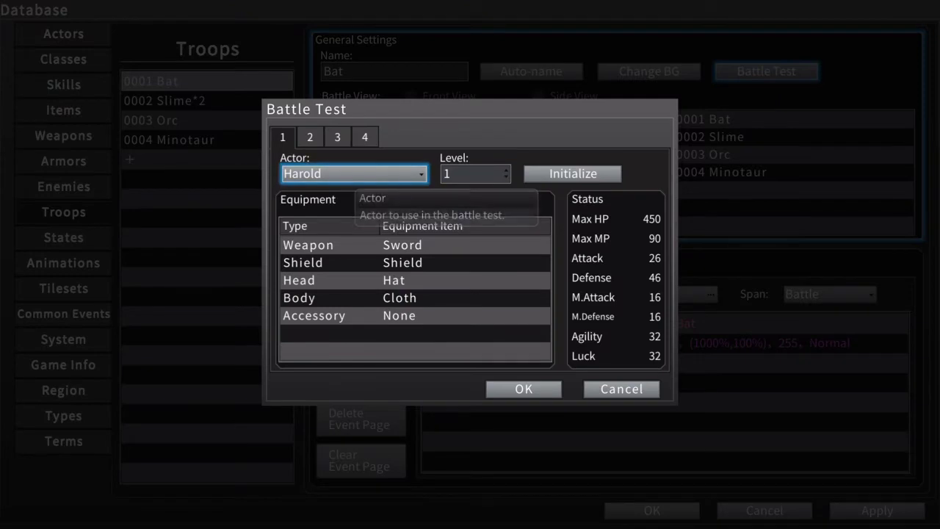
key(Tab)
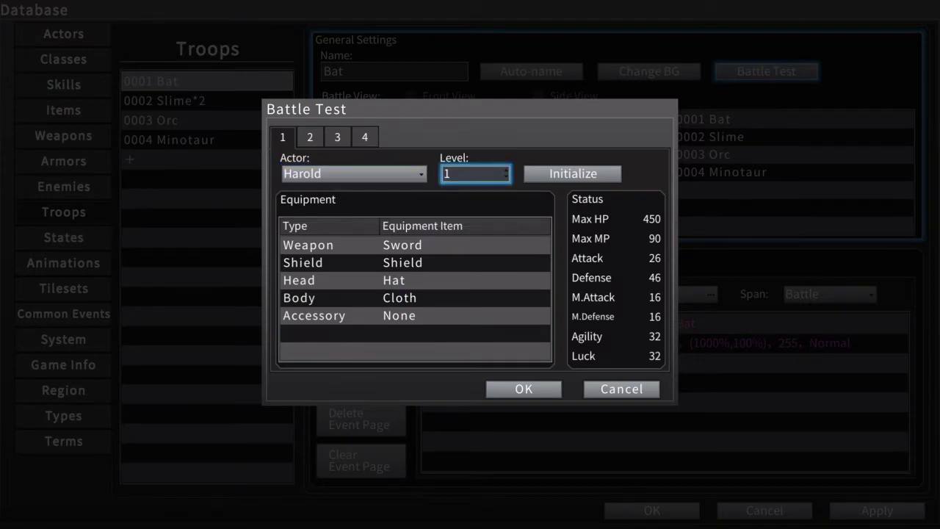
key(ctrl+Tab)
key(ctrl+Tab)
key(ctrl+Tab)
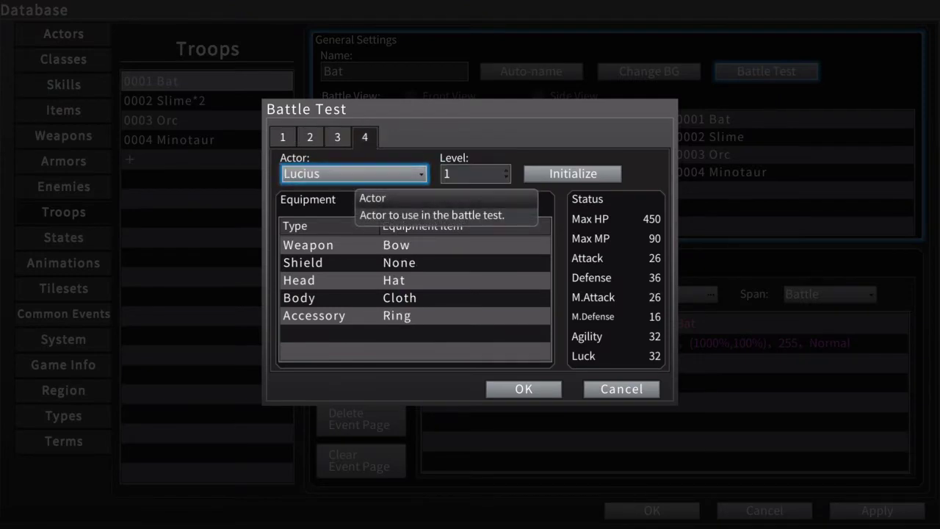
key(ctrl+shift+Tab)
key(ctrl+shift+Tab)
key(alt+Down)
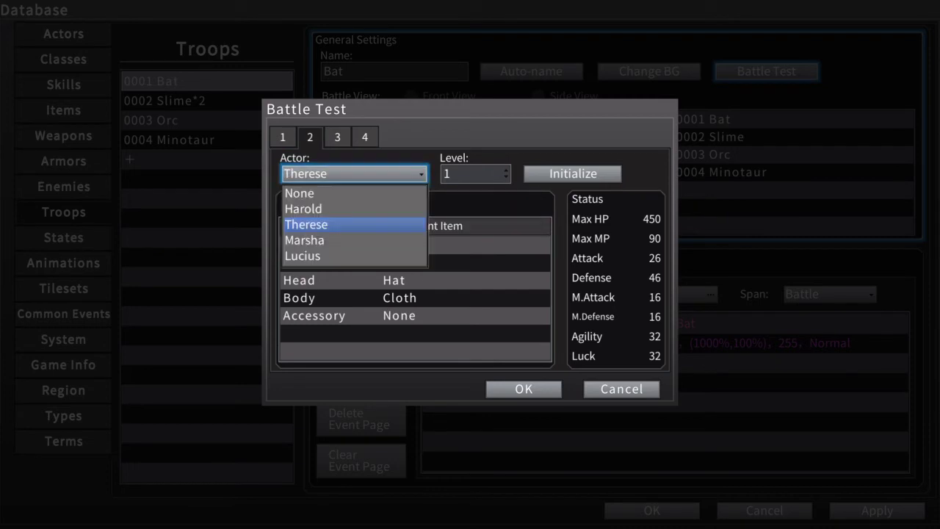
key(Up)
key(Up)
key(Escape)
- Set the third and fourth actor slots to None, confirm, and verify only Harold remains
key(ctrl+Tab)
key(alt+Down)
key(Up)
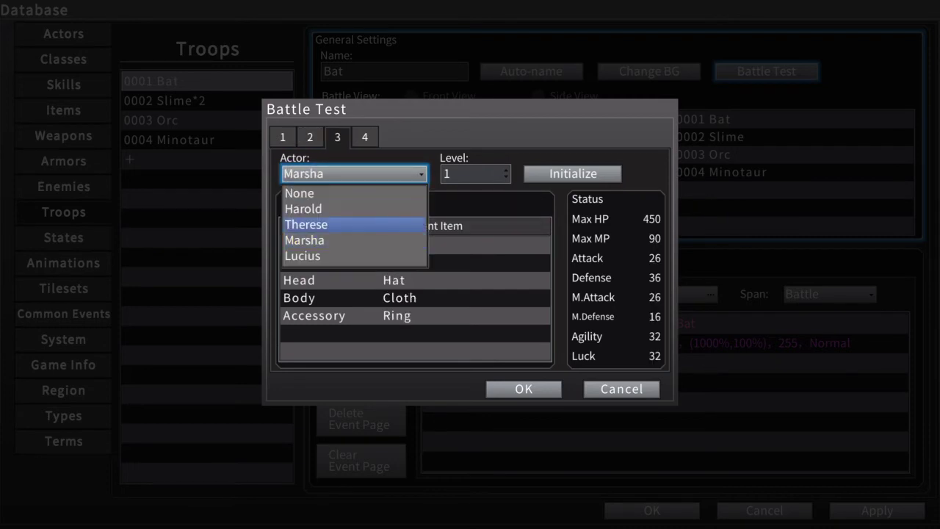
key(Up)
key(Up)
key(Escape)
key(ctrl+Tab)
key(alt+Down)
key(Up)
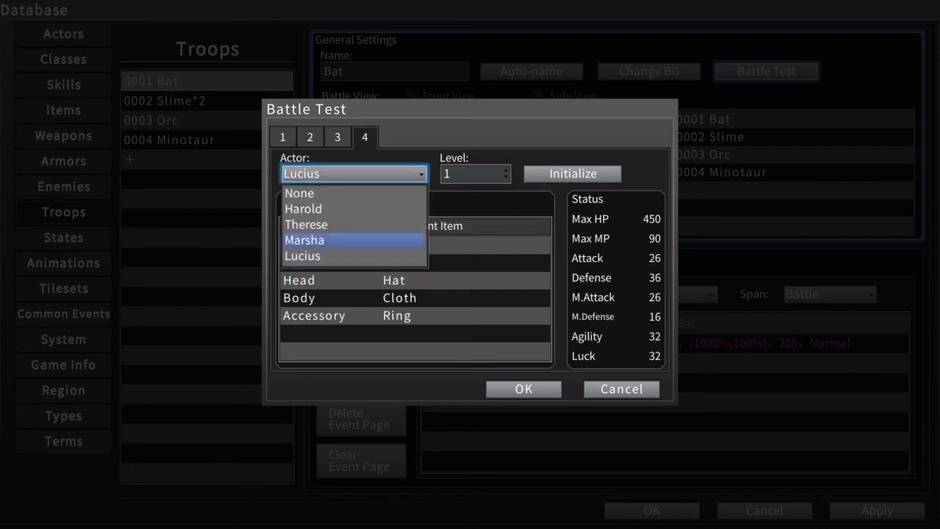
key(Up)
key(Up)
key(Up)
key(Return)
key(Return)
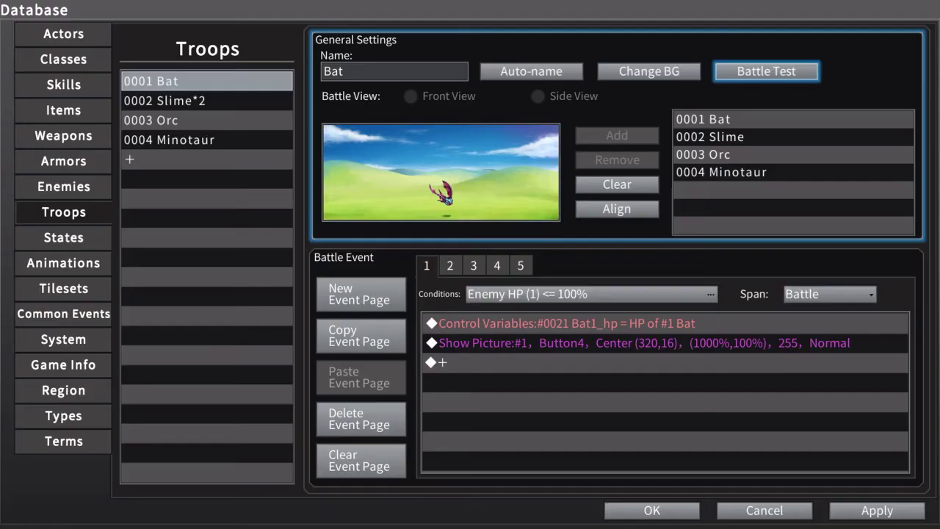
key(Return)
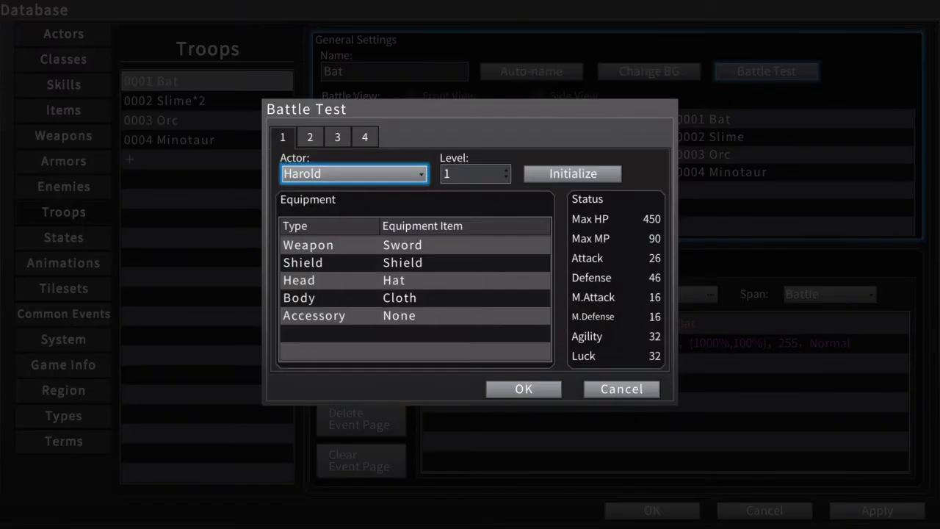
key(ctrl+Tab)
key(ctrl+Tab)
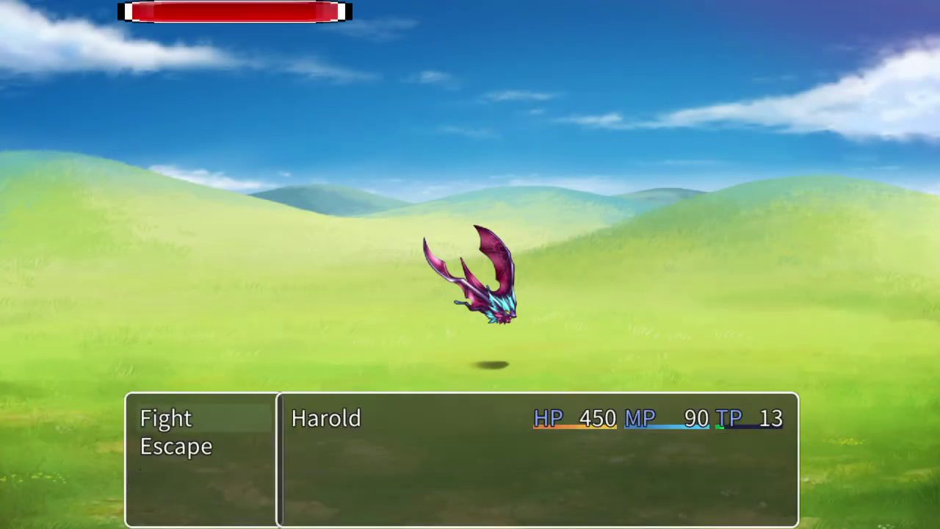
key(Return)
key(Return)
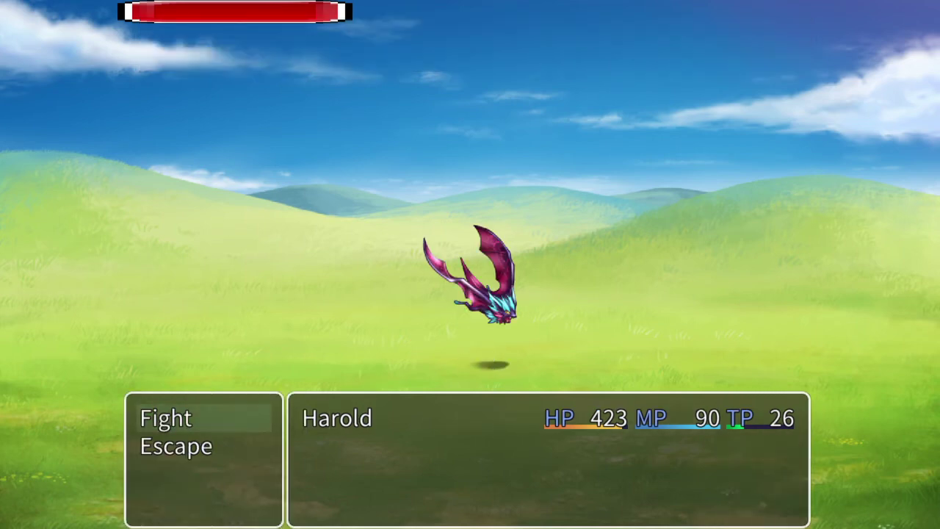
- Fight the Bat with Harold's attacks each turn until a 37-damage hit removes it
key(Return)
key(Return)
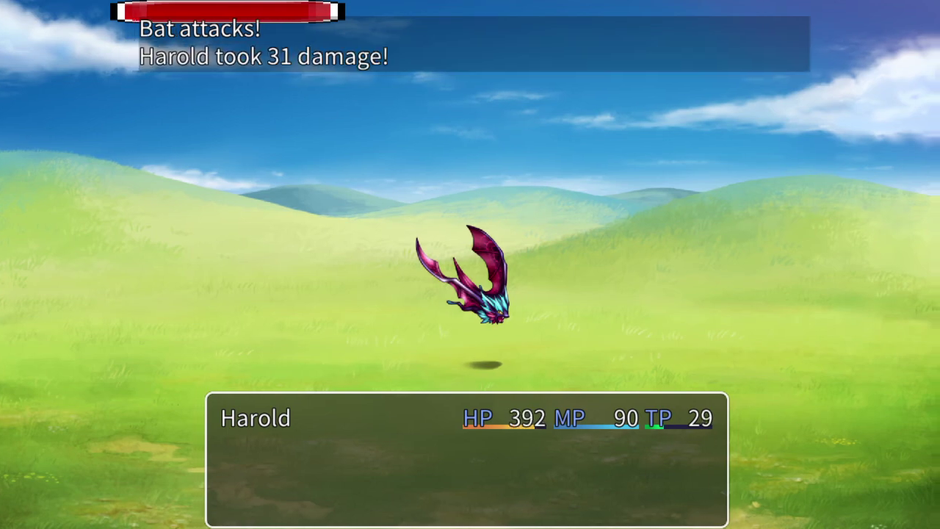
key(Return)
key(Return)
key(Return)
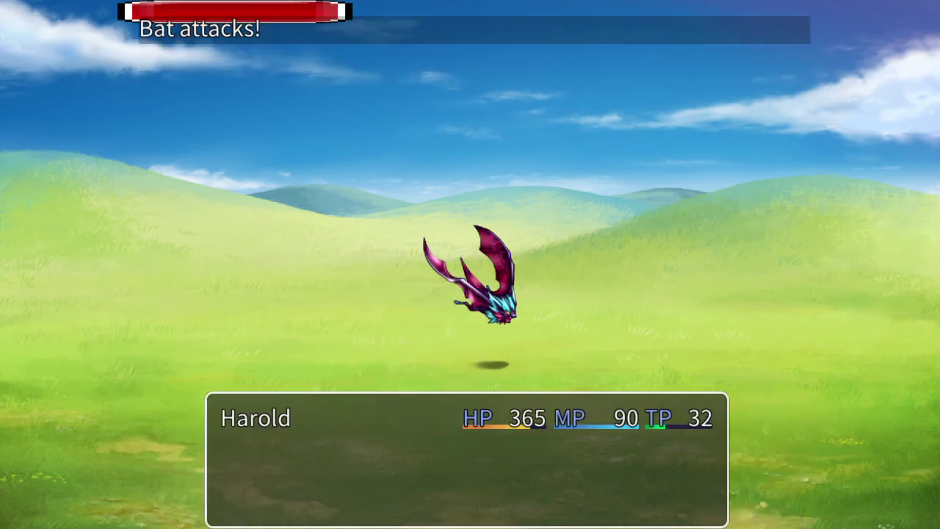
key(Return)
key(Return)
key(Return)
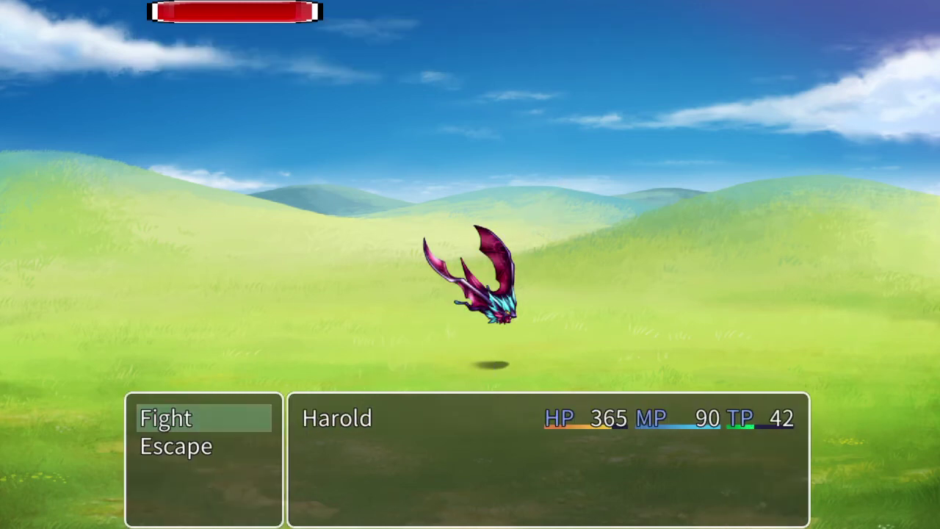
key(Return)
key(Return)
key(Return)
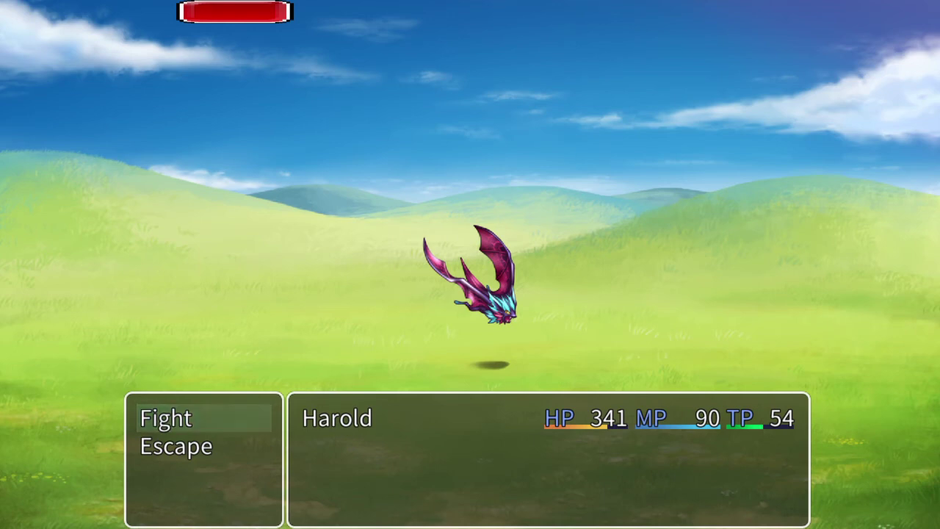
key(Return)
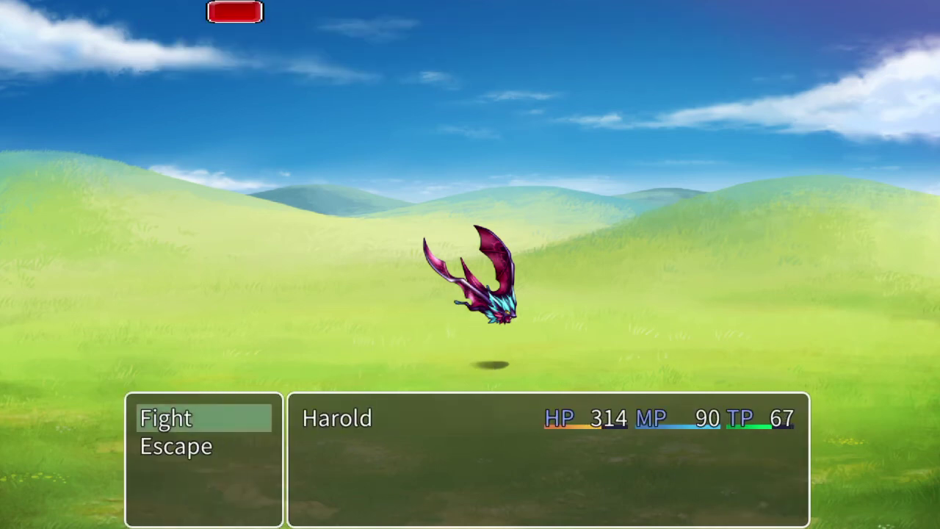
key(Return)
key(Return)
key(Return)
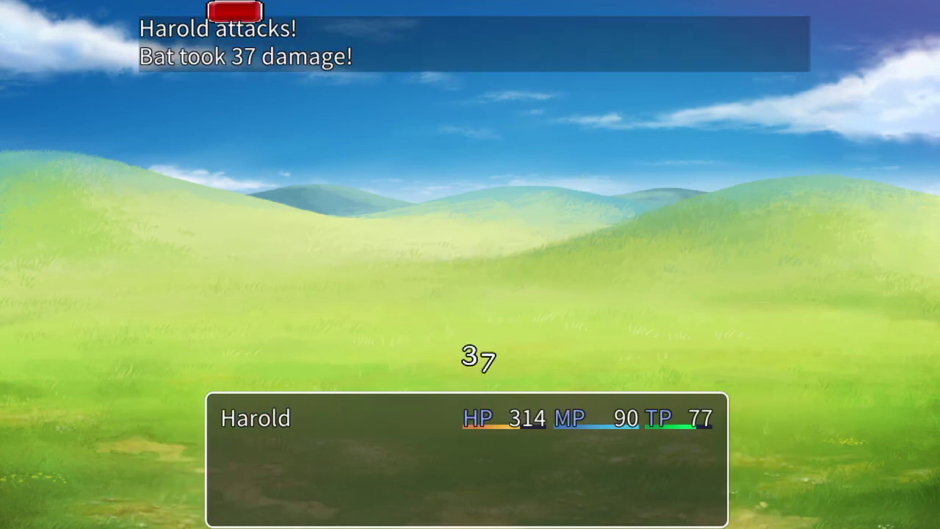